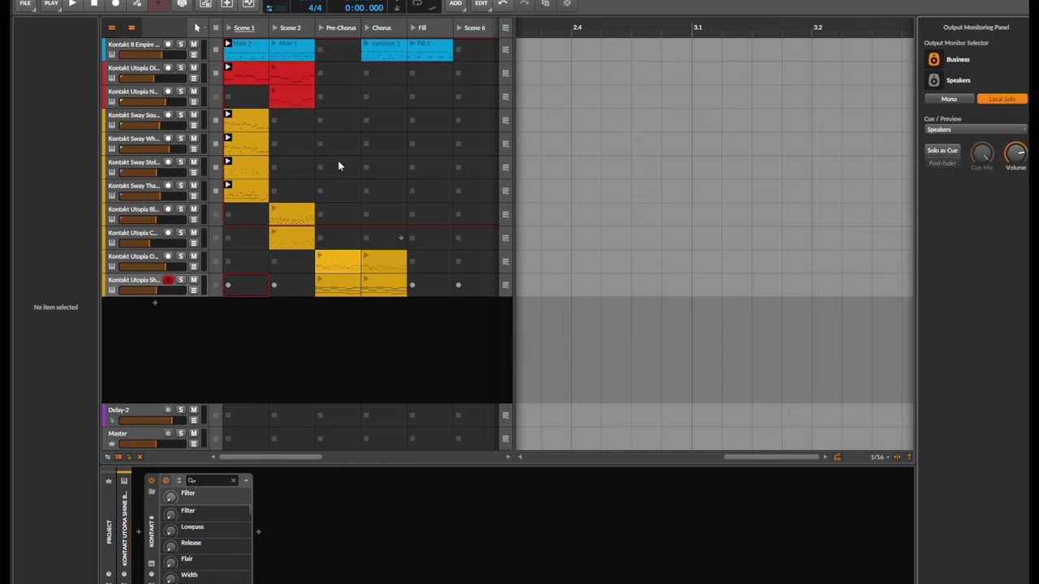
Audition Scene 1, Scene 2 and the Chorus scene in sequence, and stop playback.
click(230, 28)
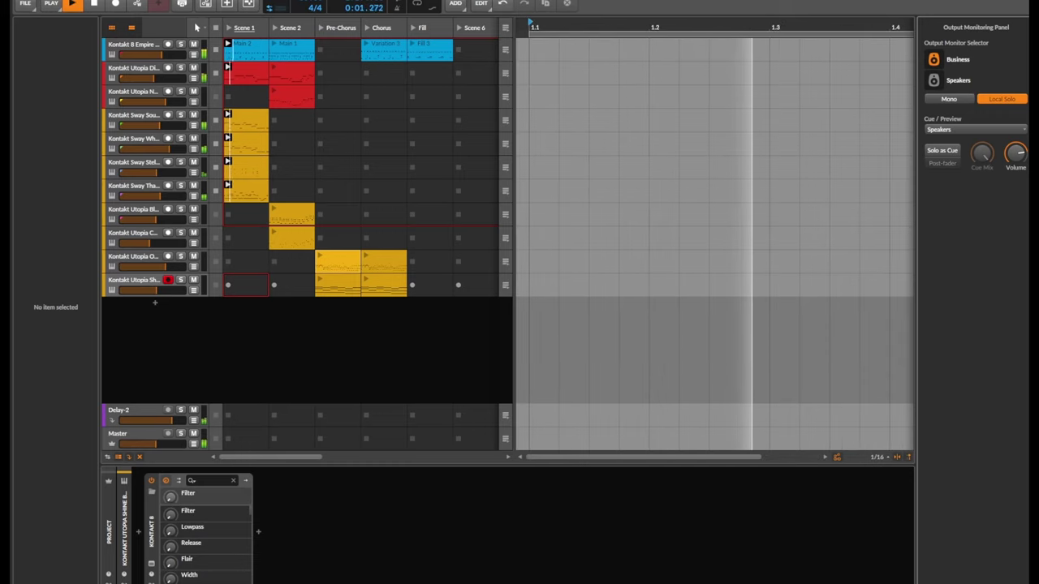
click(274, 28)
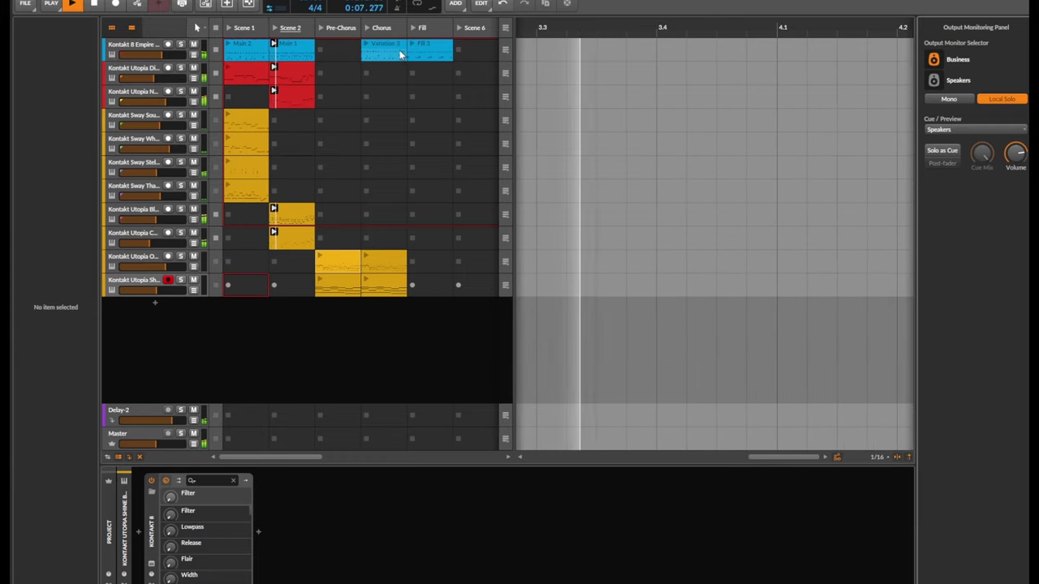
click(366, 28)
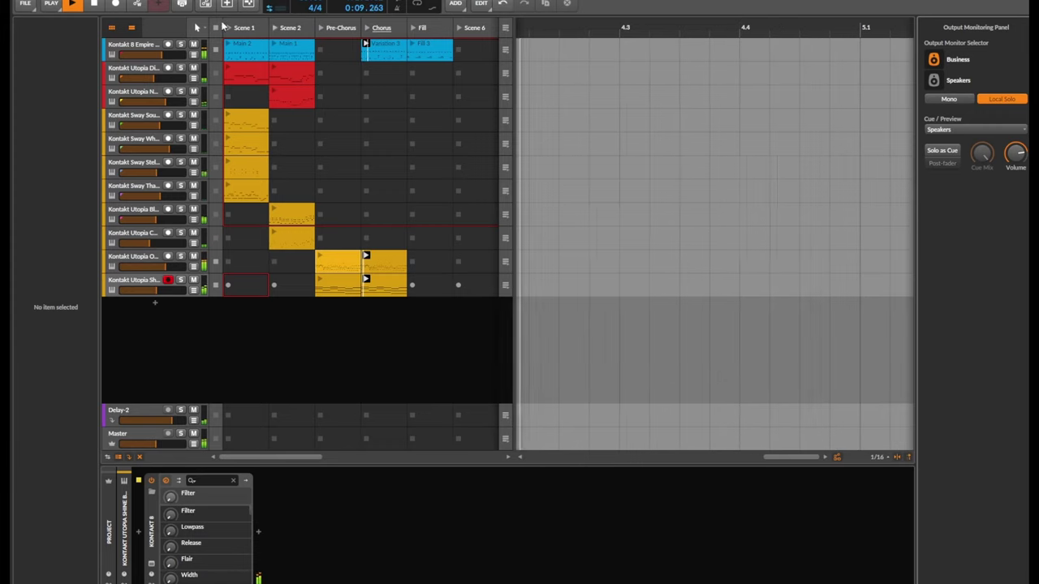
key(space)
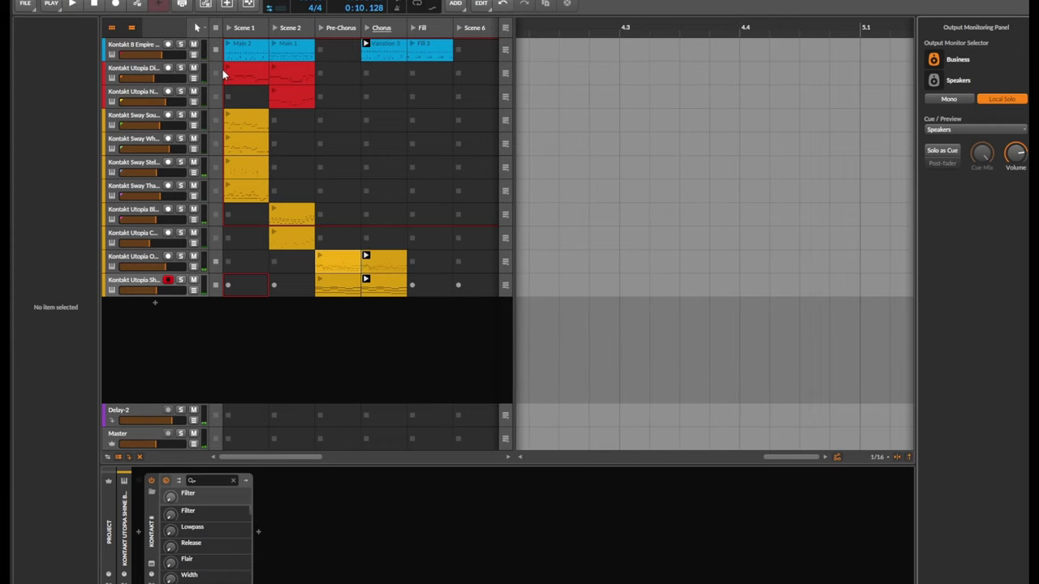
Export the project as a DAWproject file named Mellow.dawproject in the Mellow folder, and quit the program.
click(26, 4)
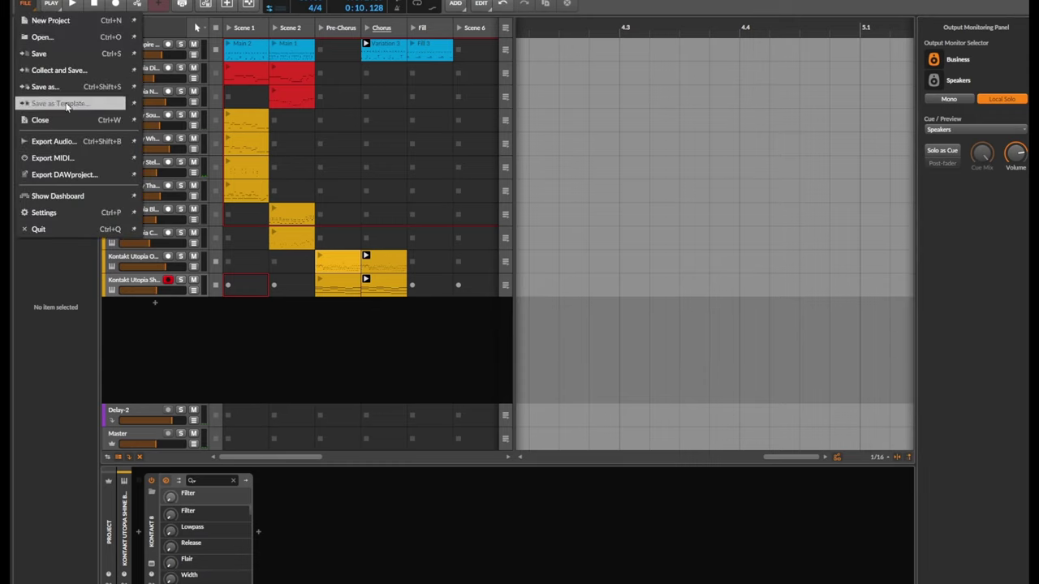
click(97, 178)
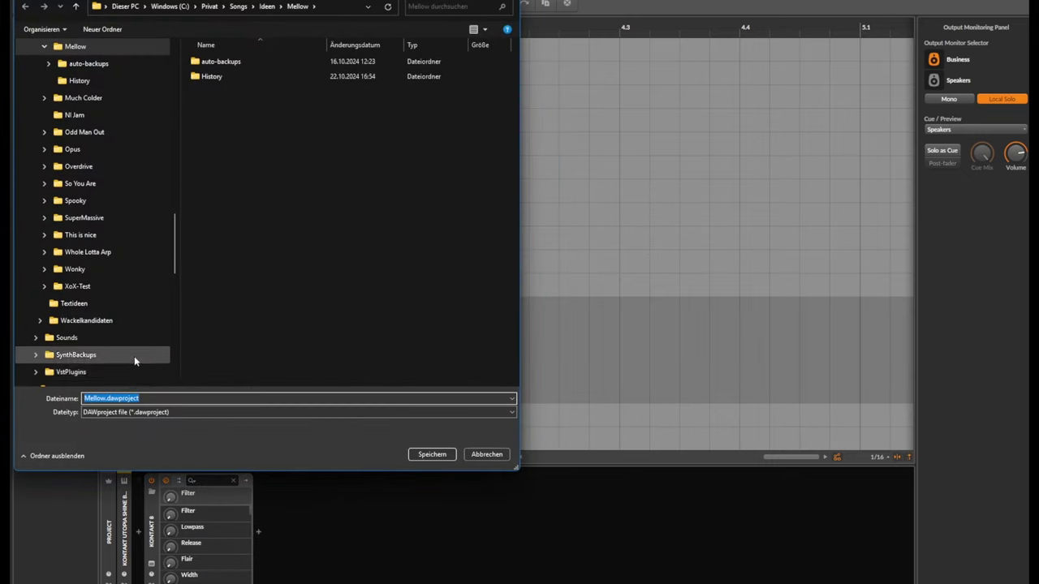
click(431, 454)
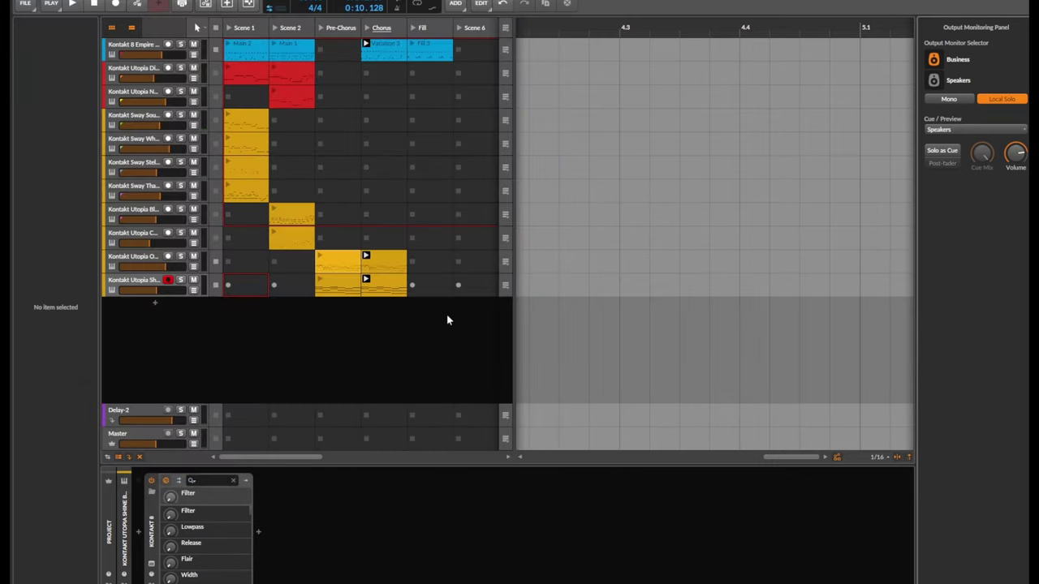
key(ctrl+q)
click(555, 334)
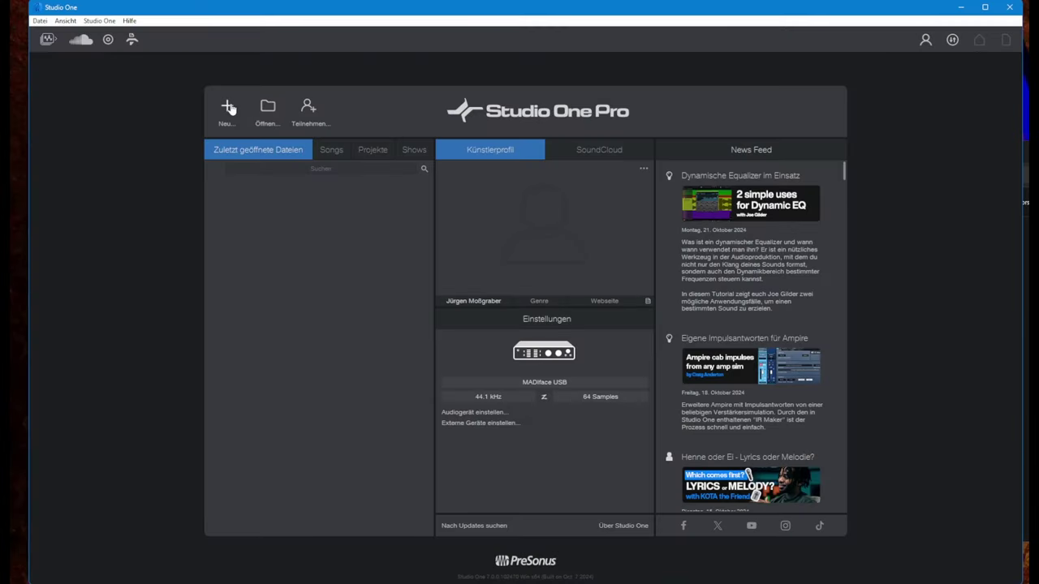
In Studio One, open Mellow.dawproject from the Privat > Songs > Ideen > Mellow folder.
click(269, 109)
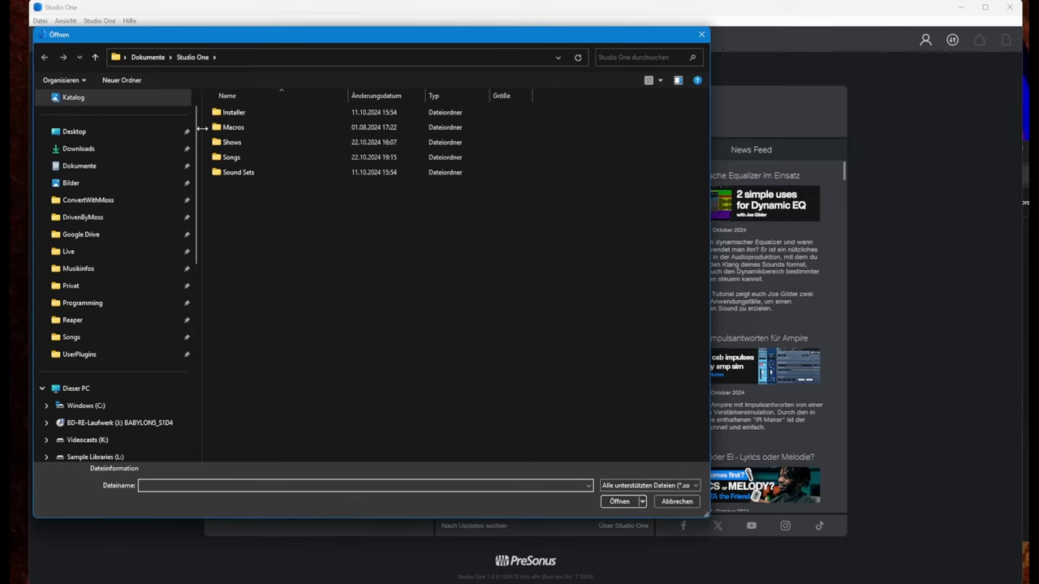
click(105, 286)
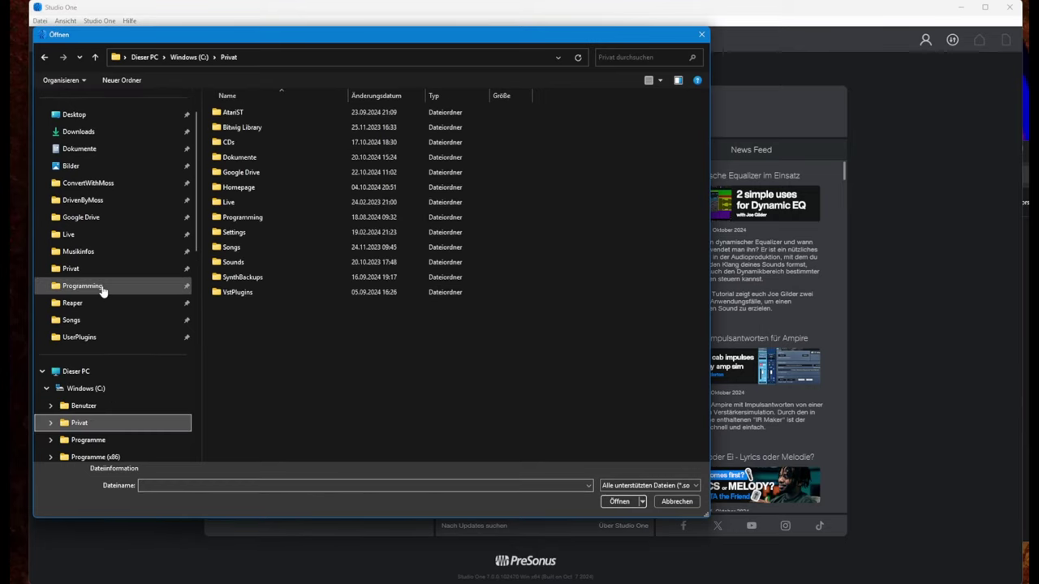
click(105, 322)
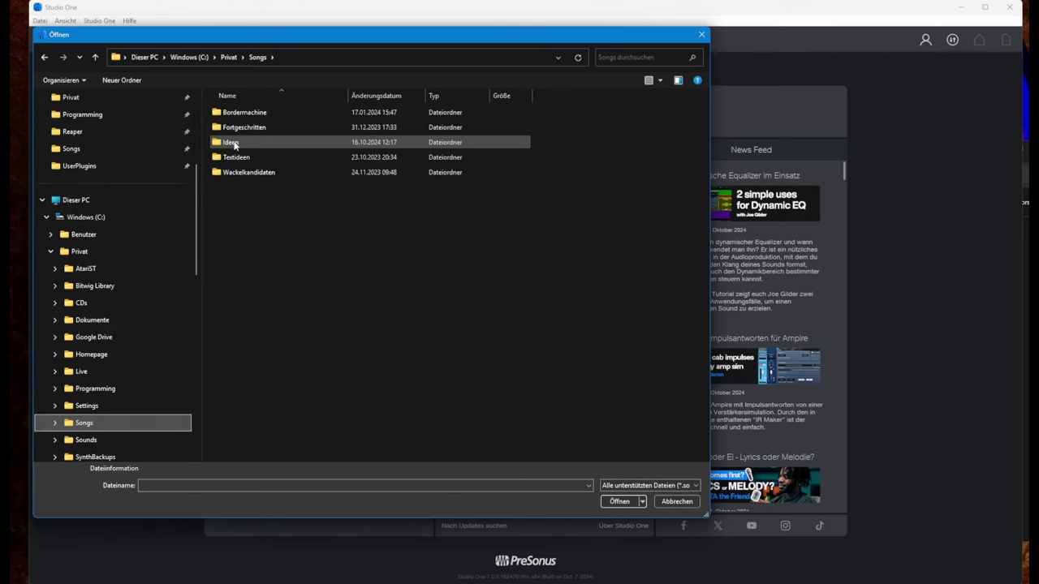
click(234, 144)
double_click(235, 144)
double_click(237, 113)
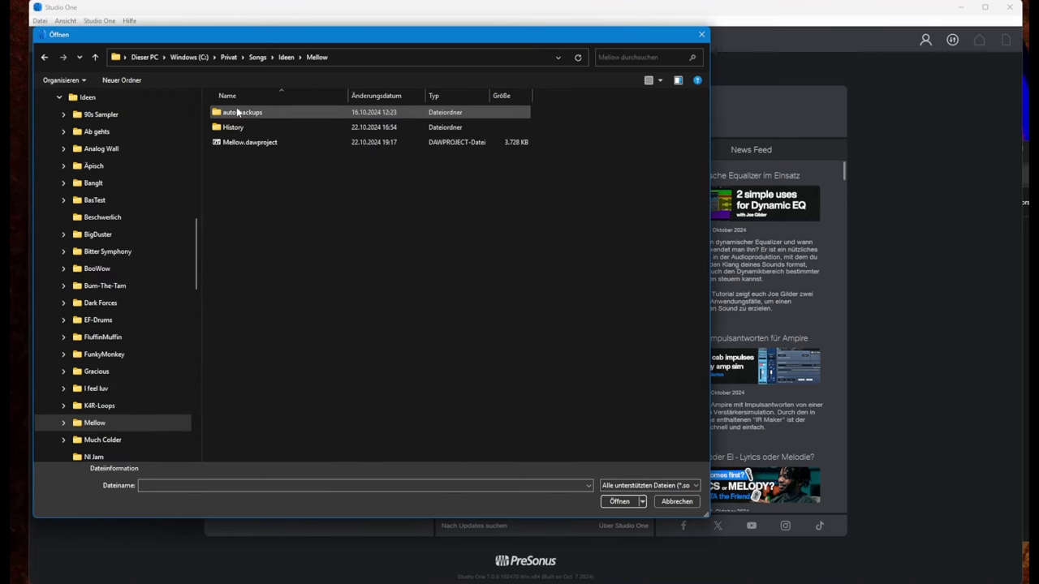
double_click(271, 143)
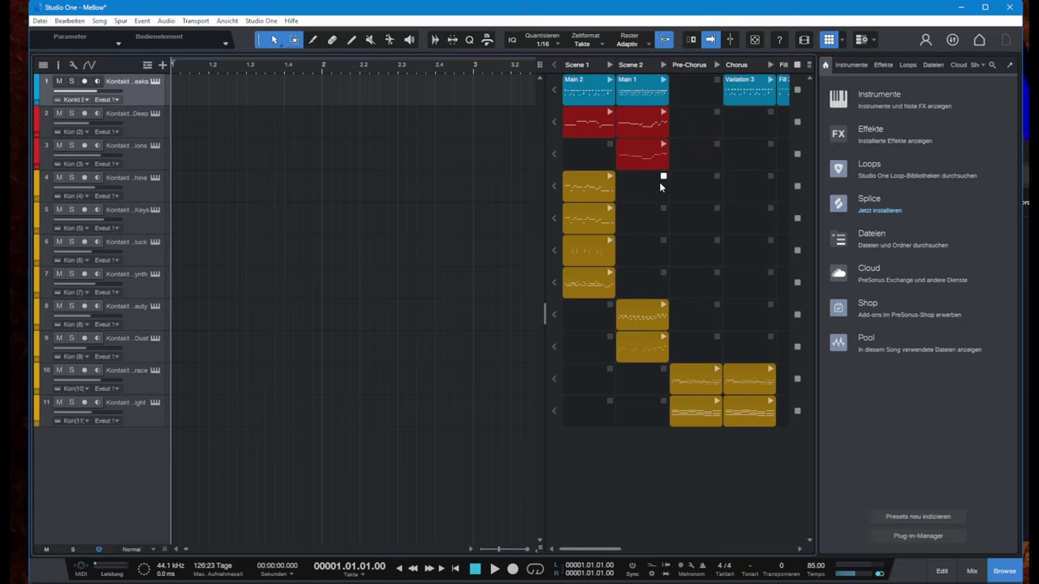
Hide the browser and widen the launcher beside the arrangement to fit all the filled scenes.
click(1002, 571)
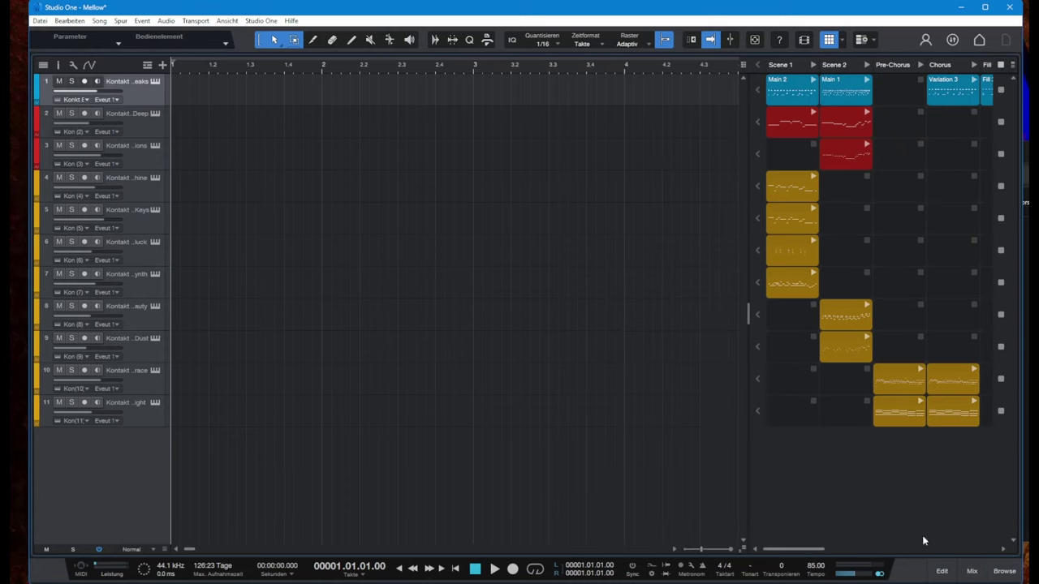
drag(748, 115, 406, 125)
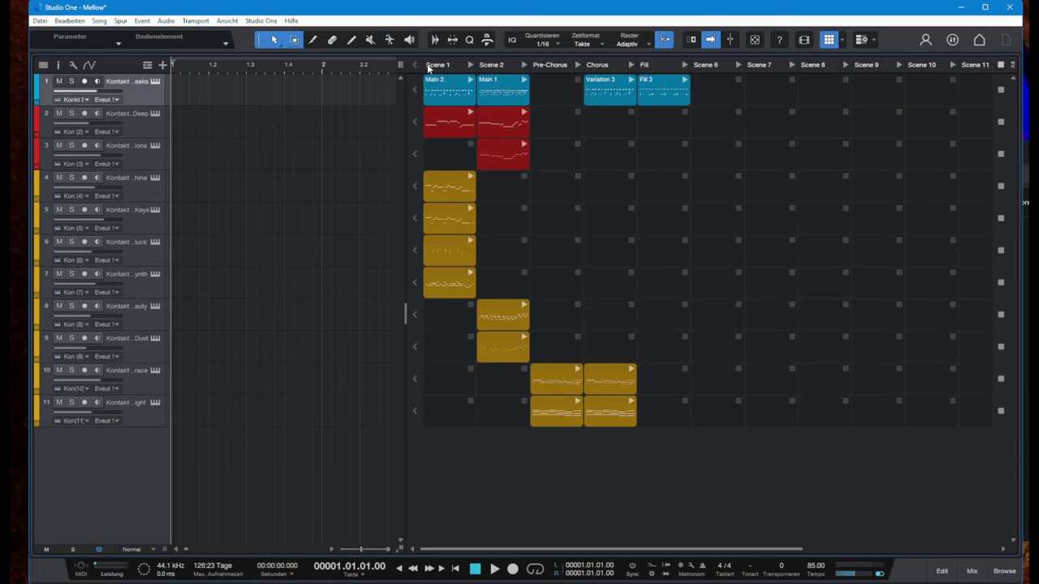
Audition the imported Scene 1, Scene 2 and Chorus in the launcher, and stop playback.
click(469, 65)
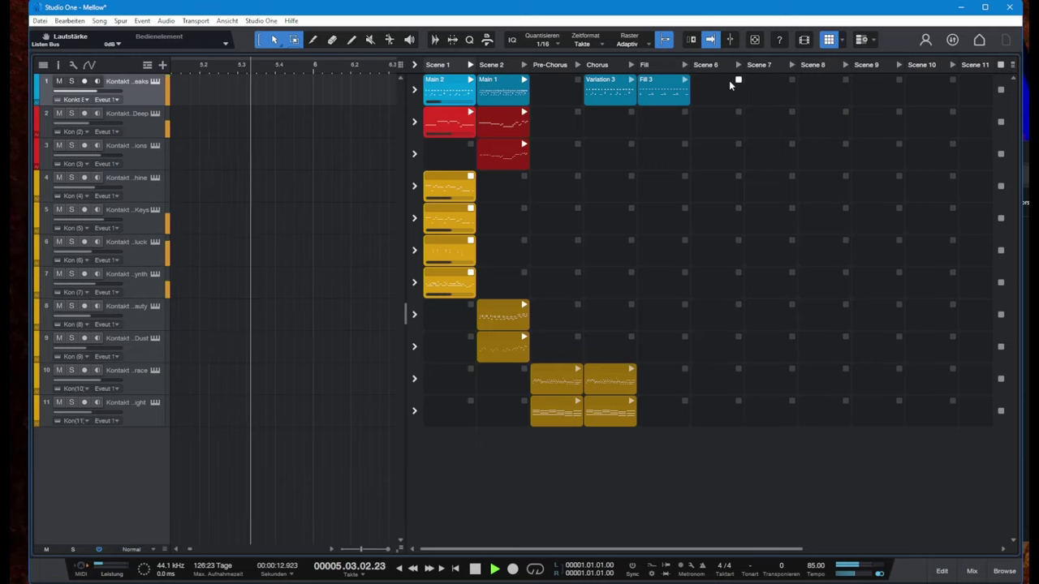
click(631, 65)
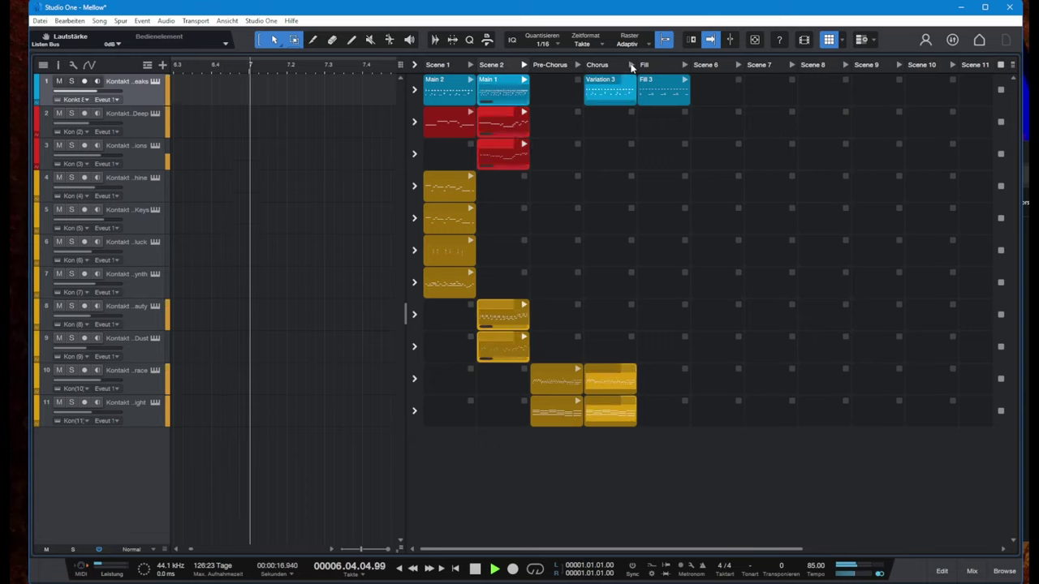
key(space)
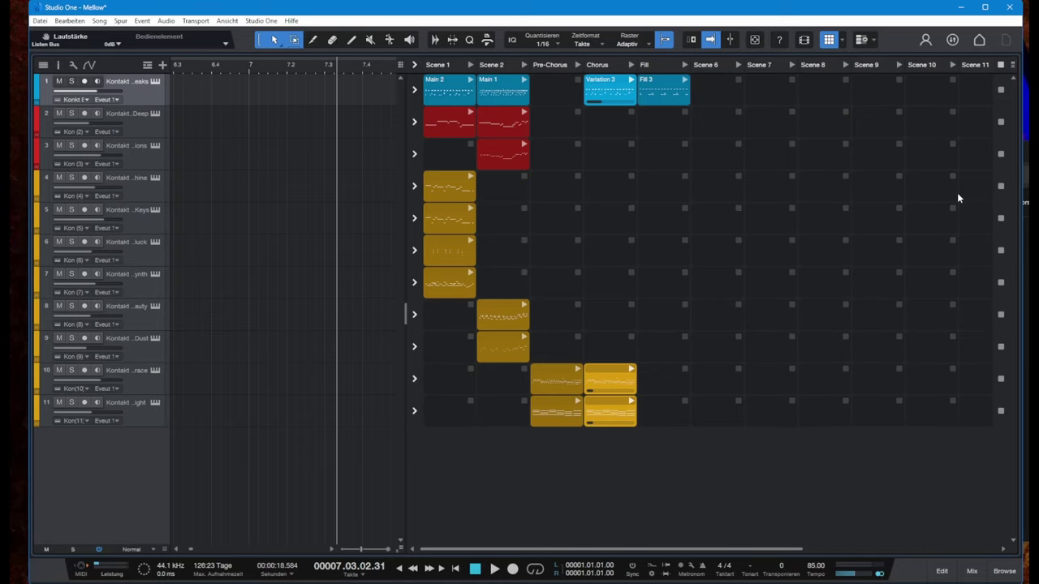
Show the scene playlist and add Scene 1 and Scene 2 to it.
click(1012, 67)
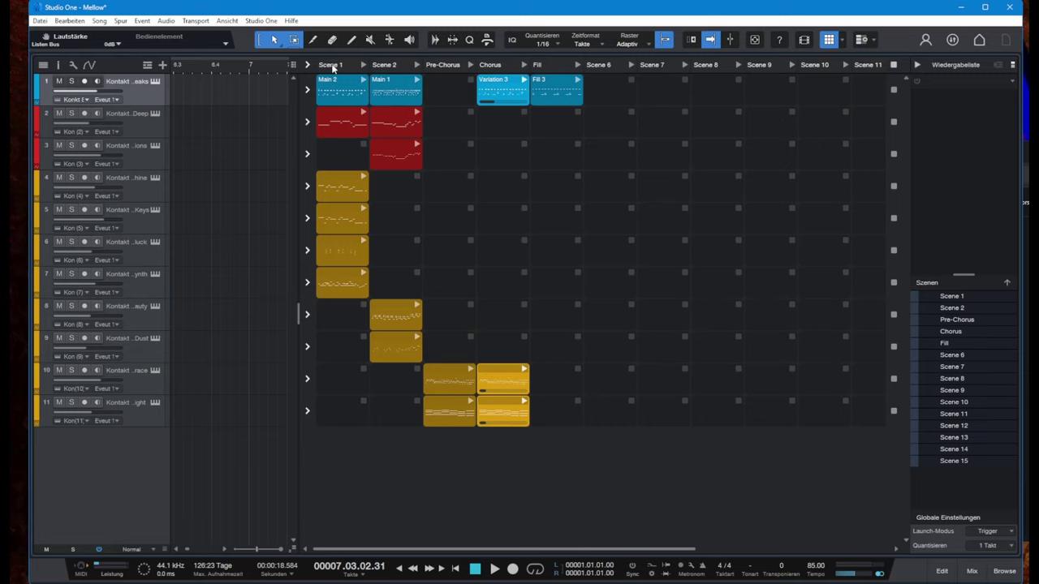
drag(332, 68, 956, 95)
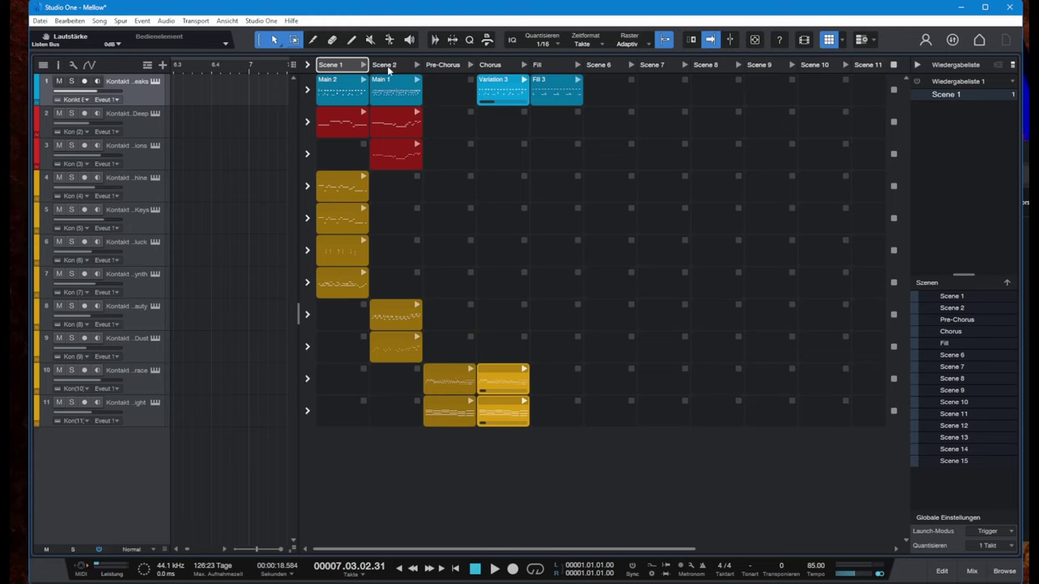
drag(387, 68, 923, 153)
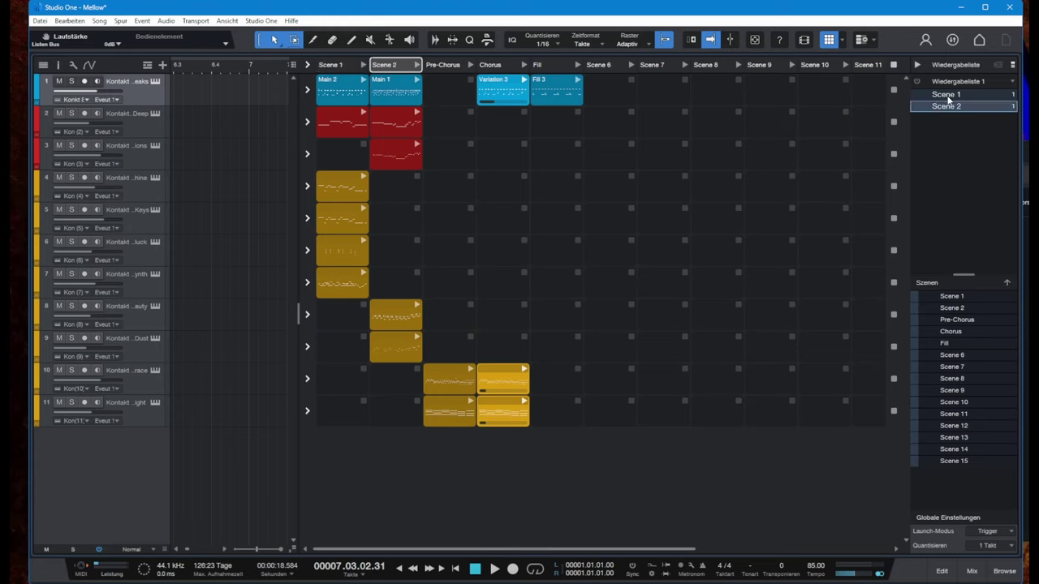
Set the repeat counts of the Scene 1 and Scene 2 playlist entries to 2 each.
click(1014, 95)
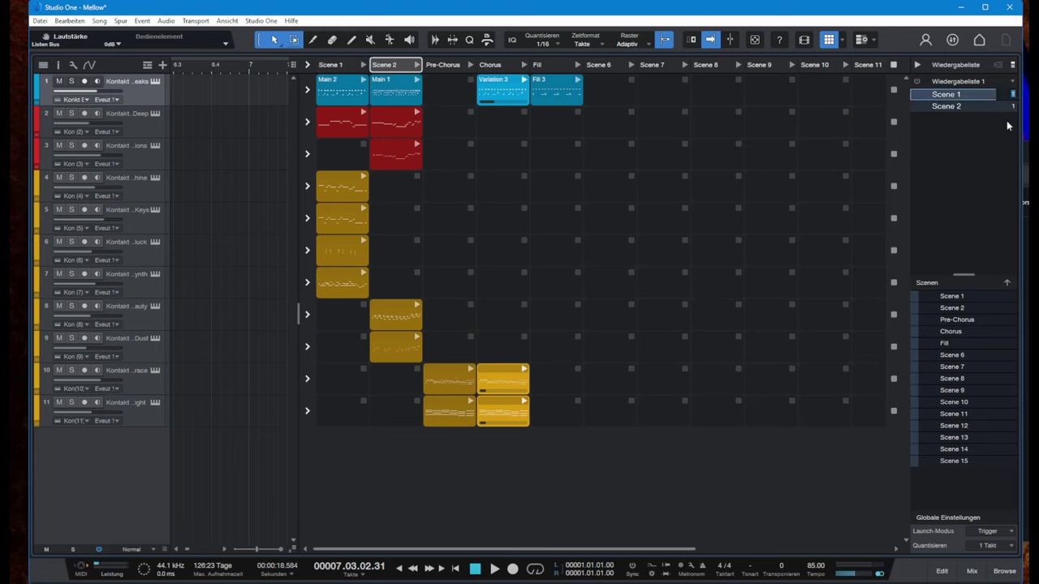
key(Return)
click(990, 107)
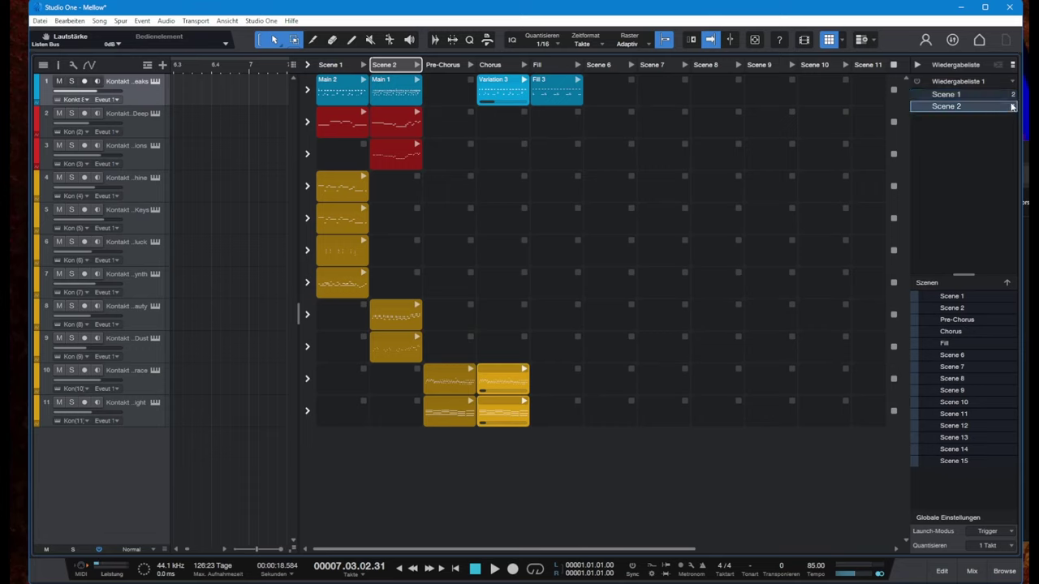
click(1012, 107)
text(2)
key(Return)
Append Pre-Chorus, Chorus with 3 repeats, and another Scene 1 to the playlist.
drag(445, 66, 958, 136)
drag(490, 65, 991, 154)
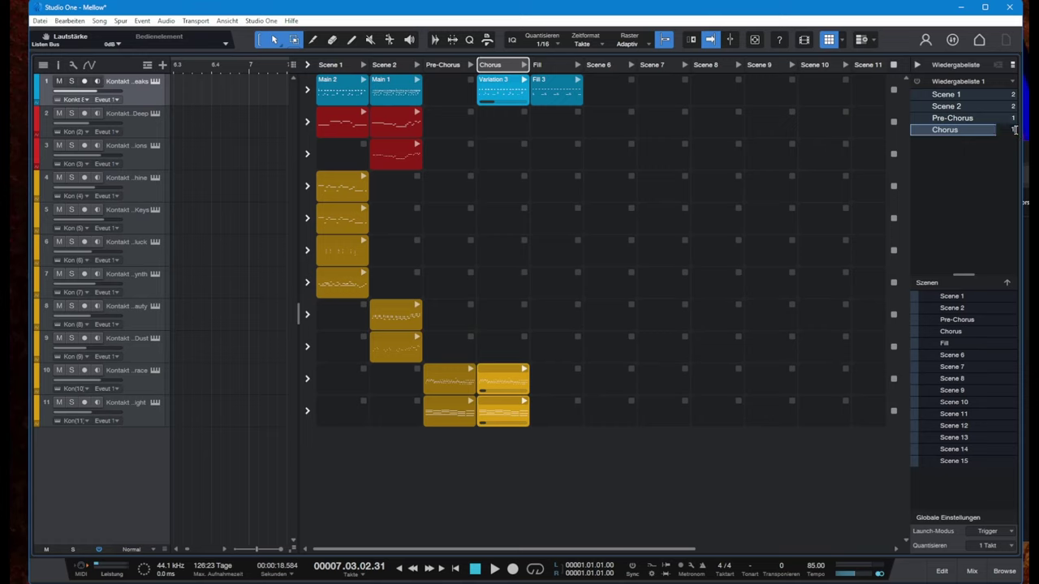
text(3)
key(Return)
drag(345, 68, 983, 161)
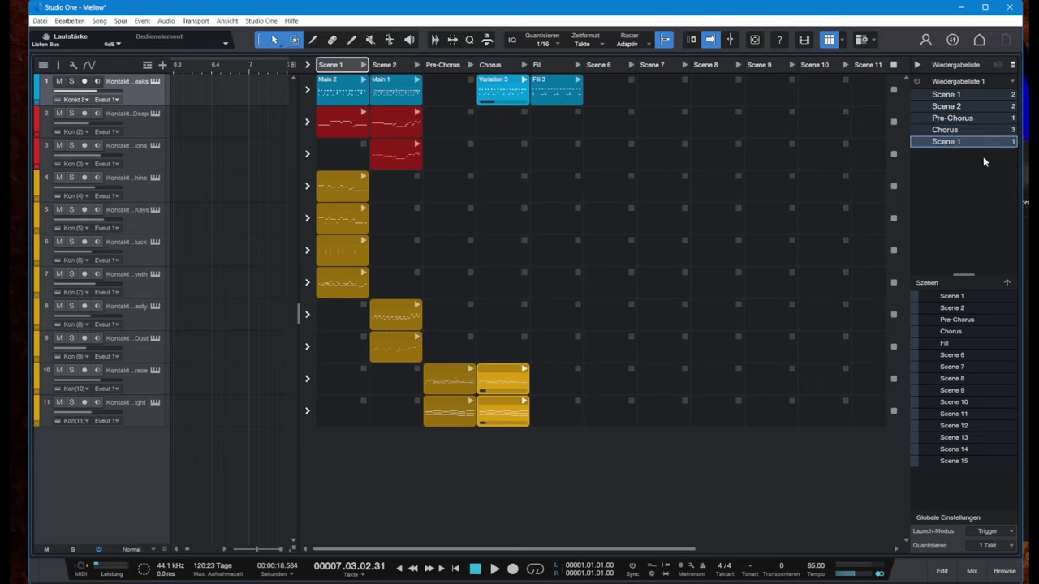
Play the playlist from Scene 1 into Scene 2, and stop playback.
click(918, 66)
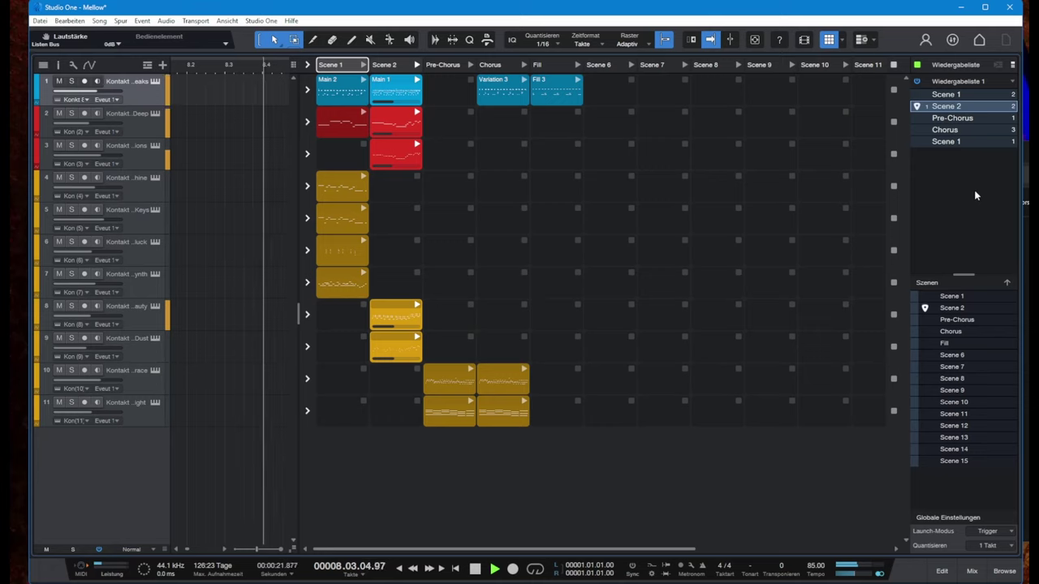
key(space)
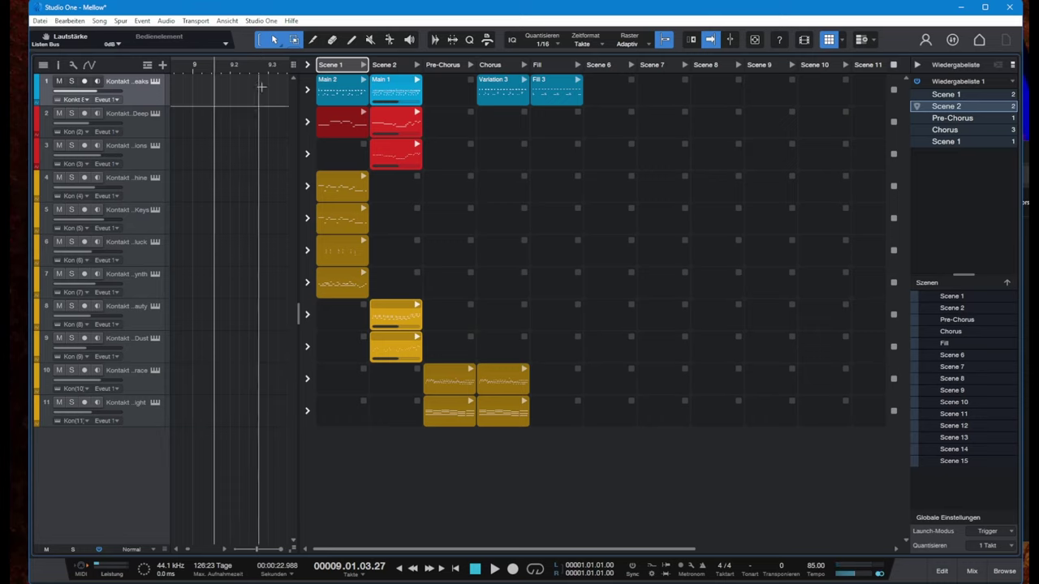
Widen the arrangement area and insert Wiedergabeliste 1 into the song with the mode Ersetzen.
drag(297, 94, 534, 94)
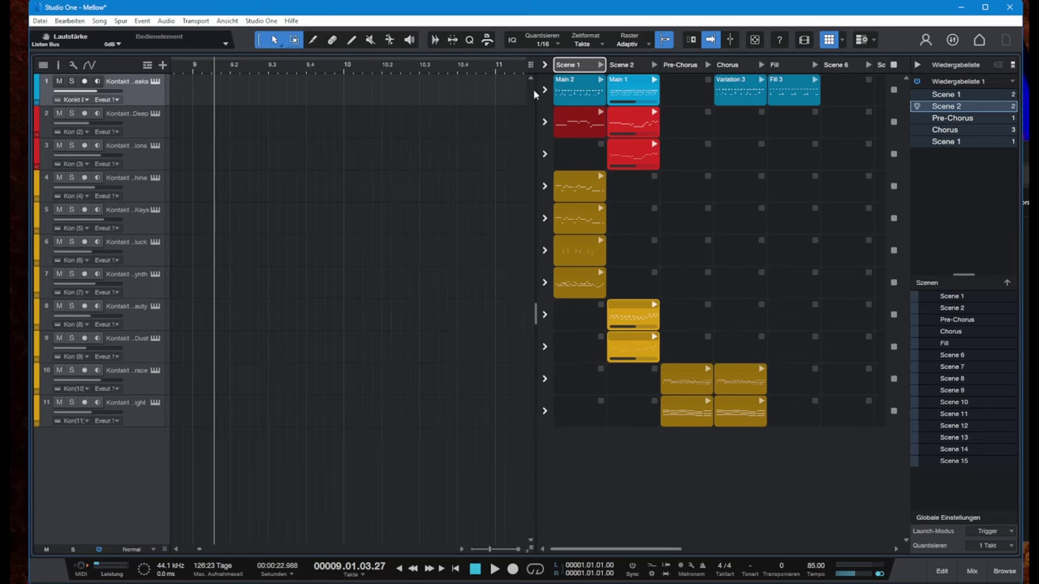
click(965, 80)
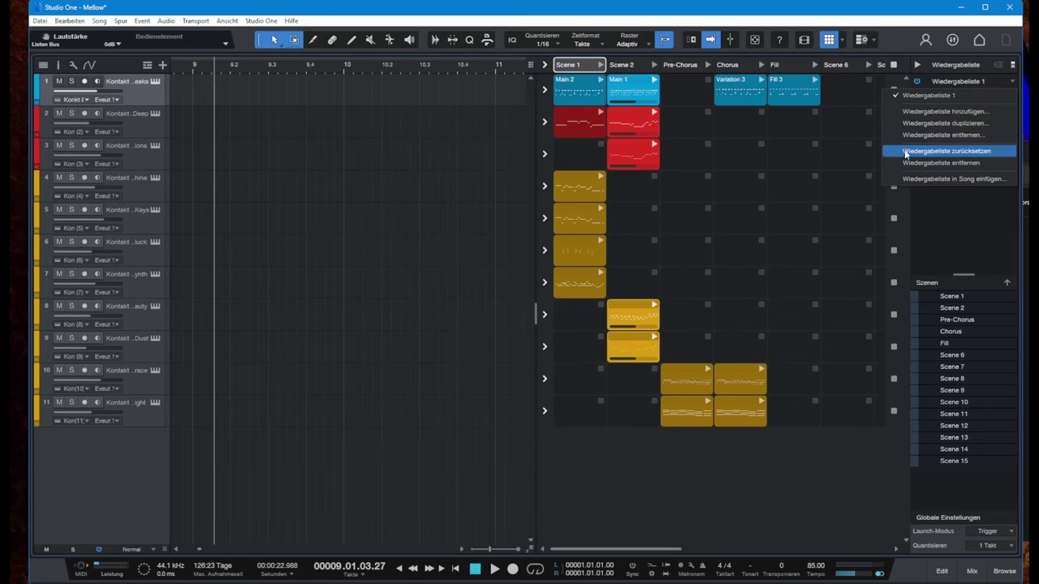
click(982, 179)
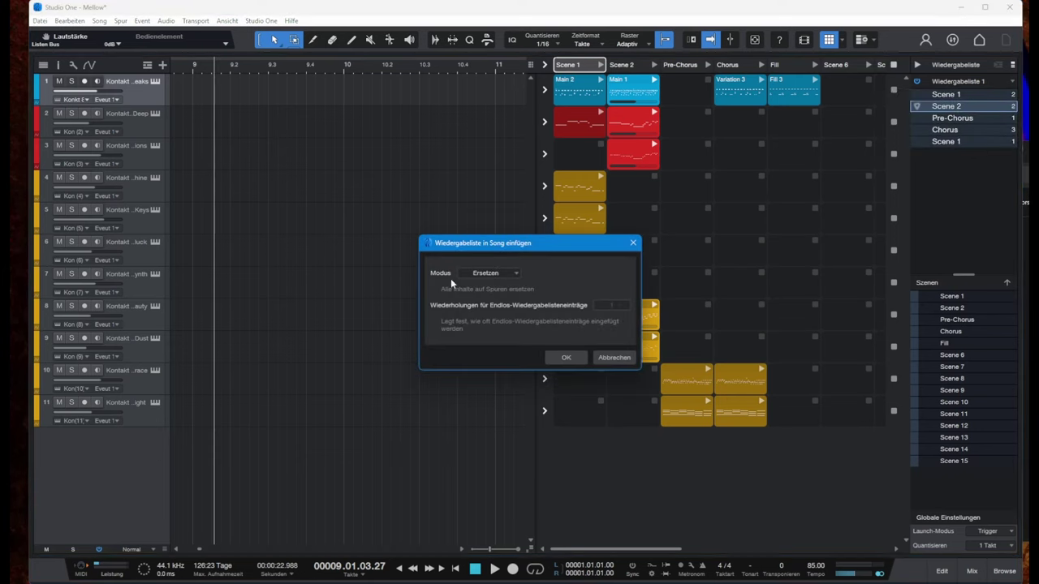
click(511, 274)
click(512, 276)
click(512, 276)
click(512, 276)
click(579, 359)
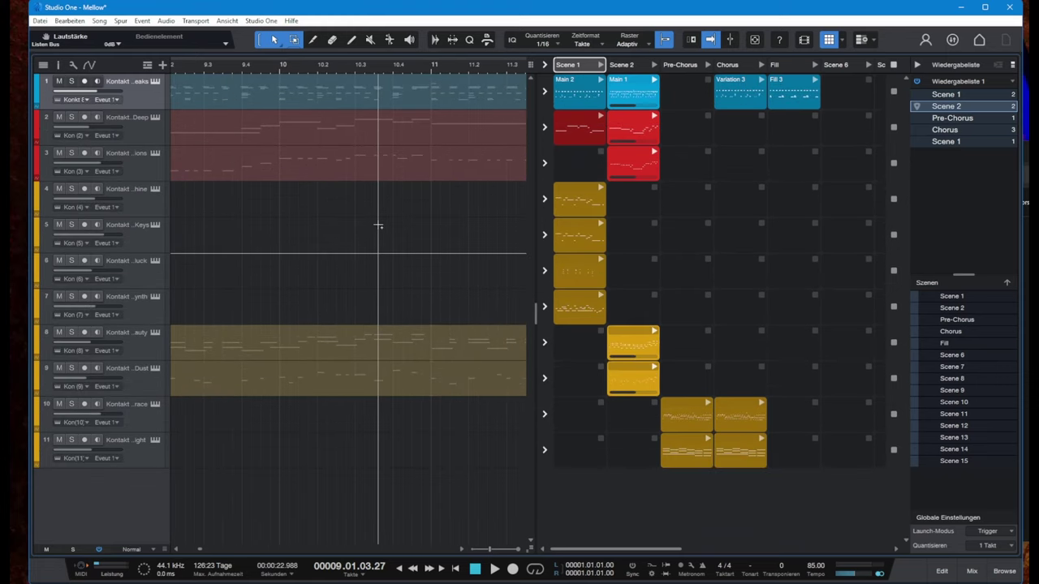
key(shift+f)
key(w)
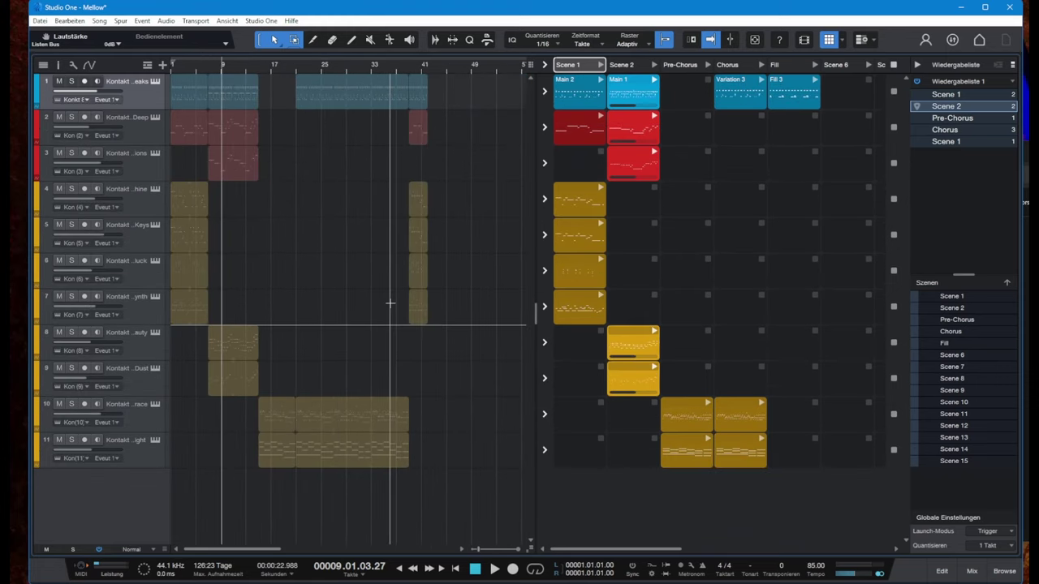